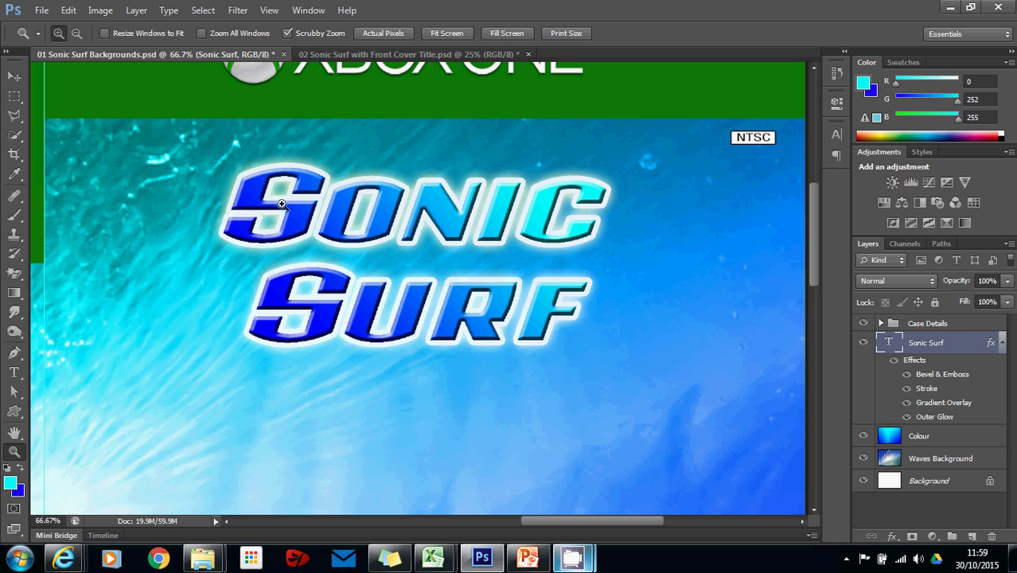
Select the Move tool and then the Zoom tool
left_click(15, 76)
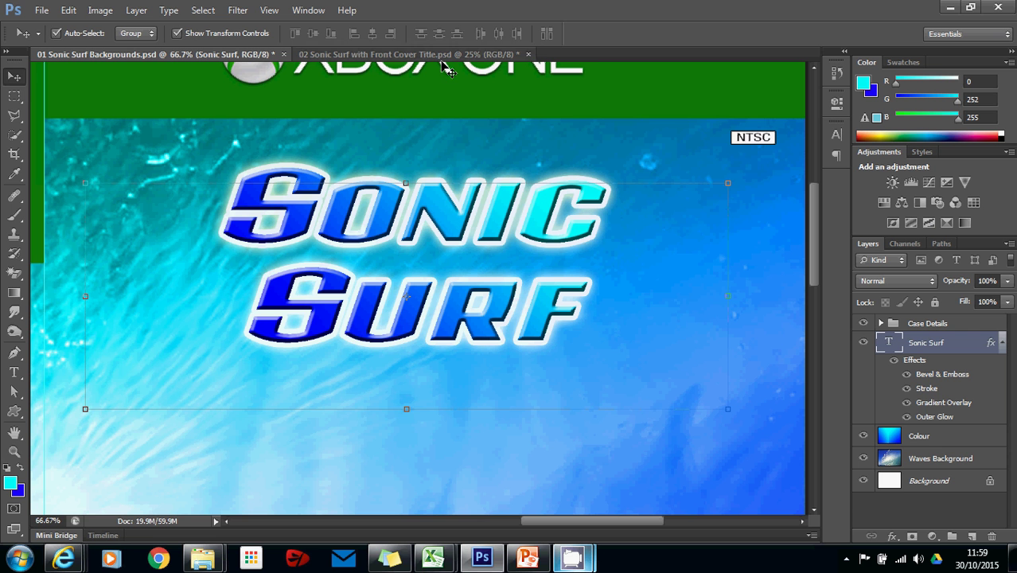
left_click(15, 452)
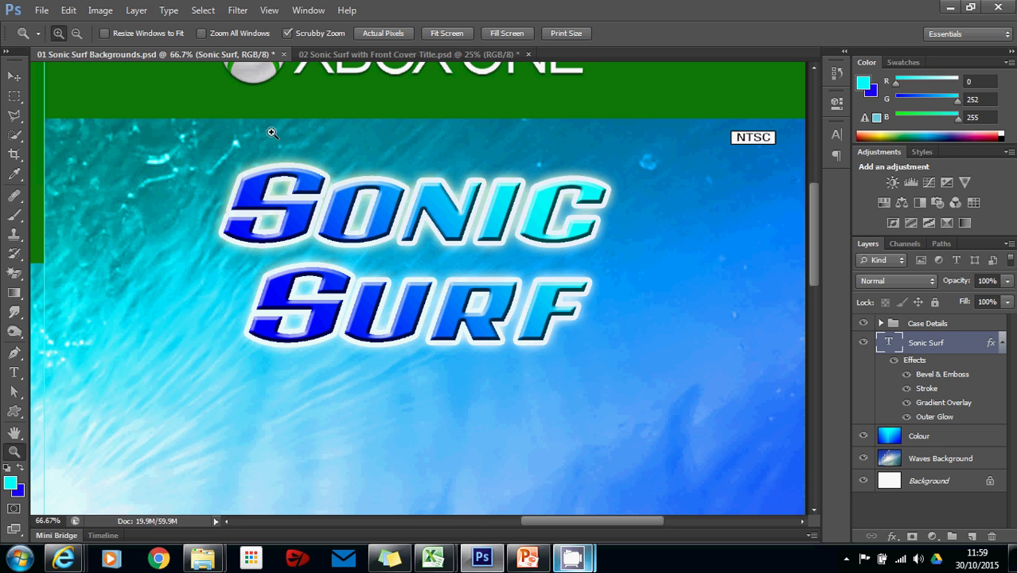
Fit the whole cover on screen and delete the old Sonic Surf title layer
left_click(442, 34)
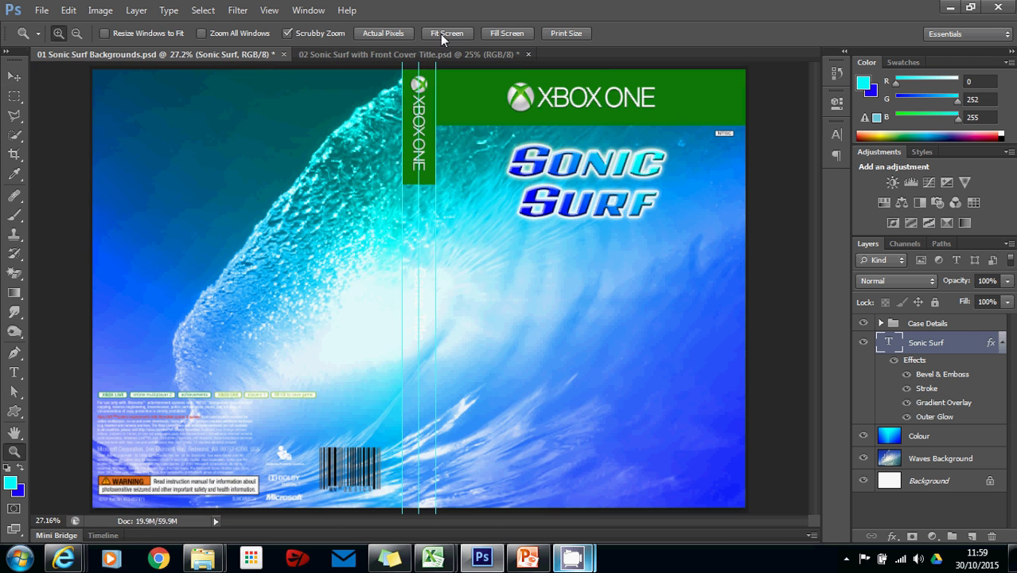
left_click(13, 76)
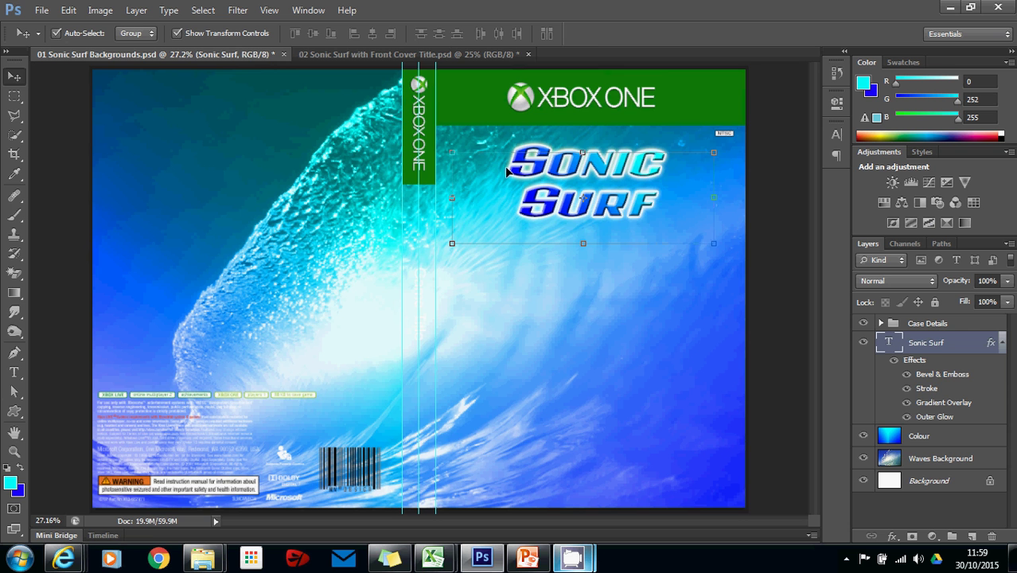
key("Delete")
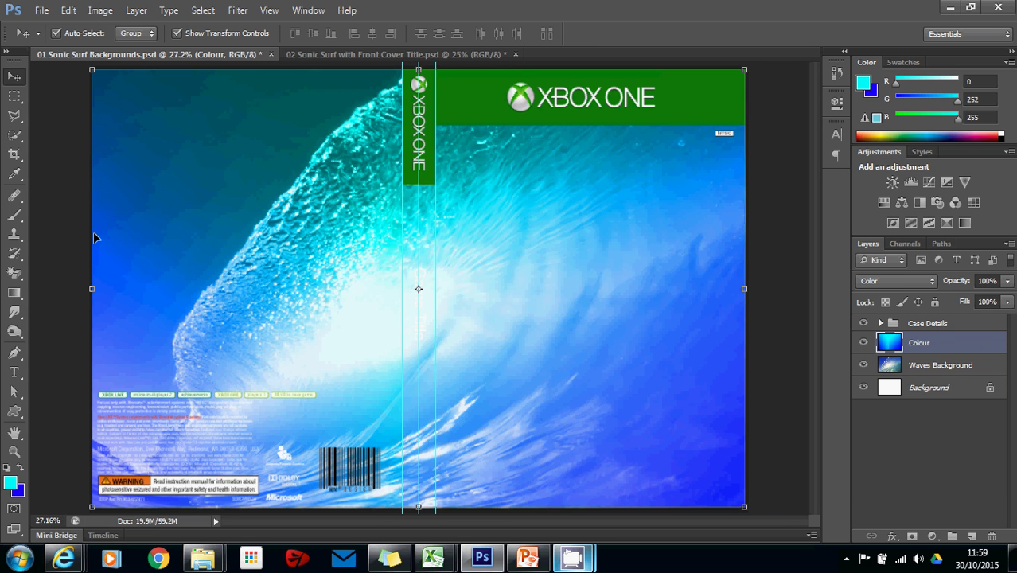
left_click(15, 374)
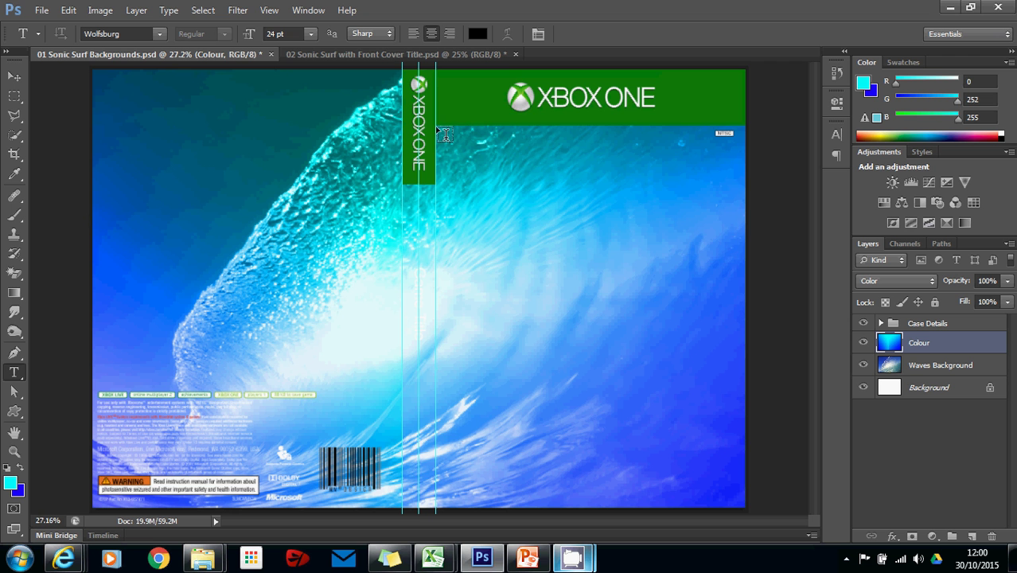
Draw a text box below the Xbox One banner and set the text colour to black (000000)
left_click_drag(437, 128, 743, 258)
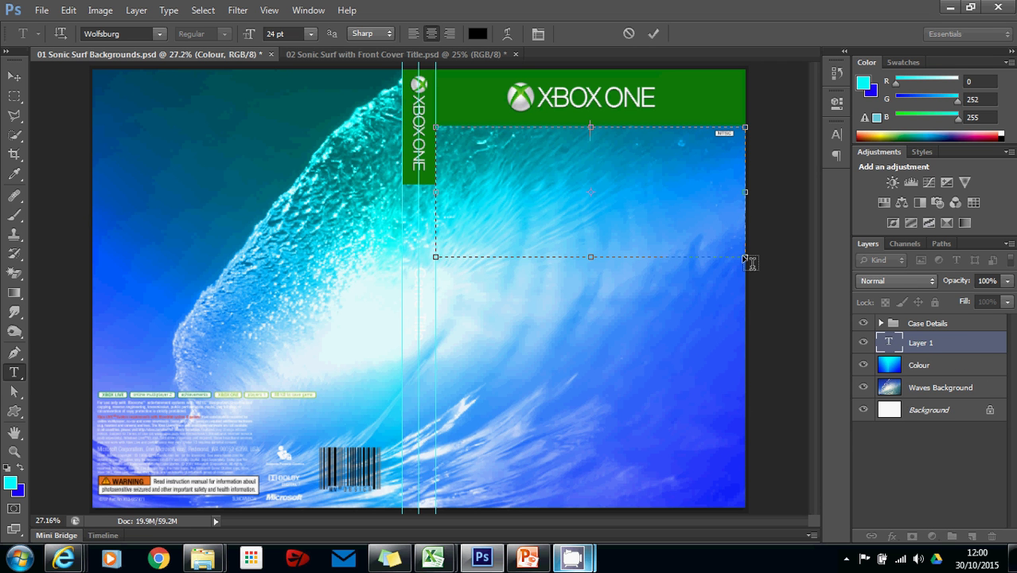
left_click(478, 35)
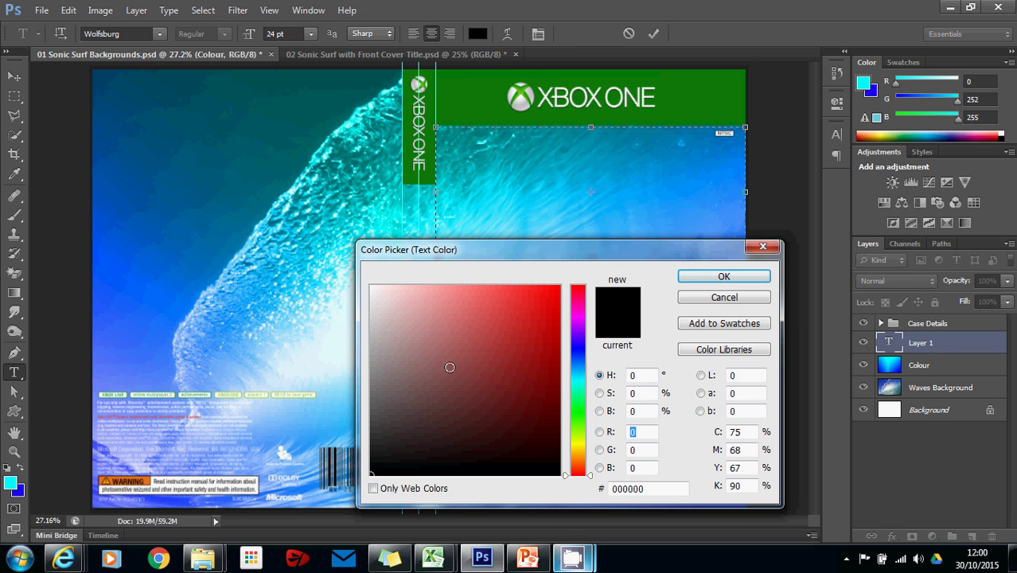
left_click_drag(429, 379, 371, 479)
left_click(562, 476)
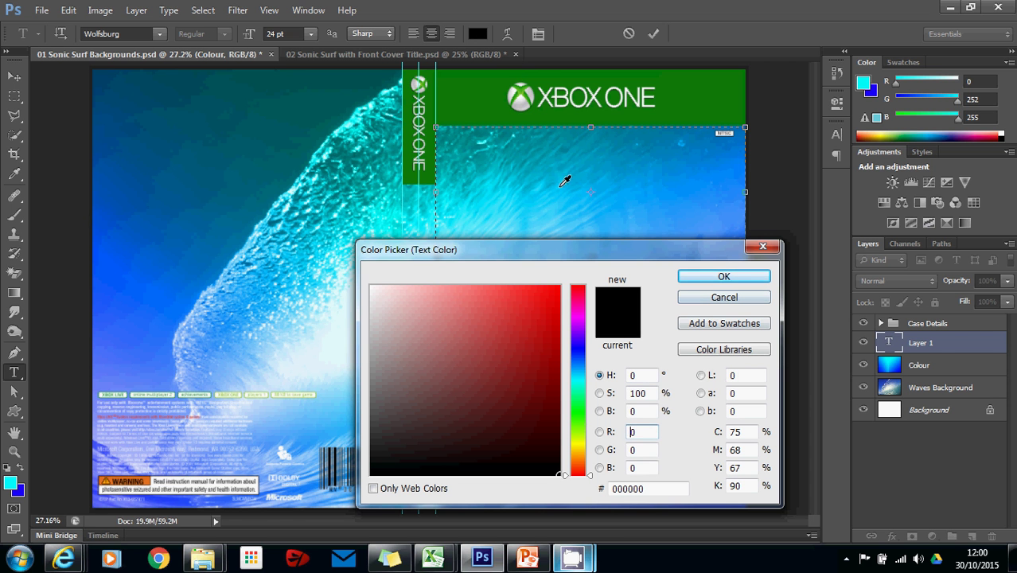
left_click_drag(386, 295, 409, 286)
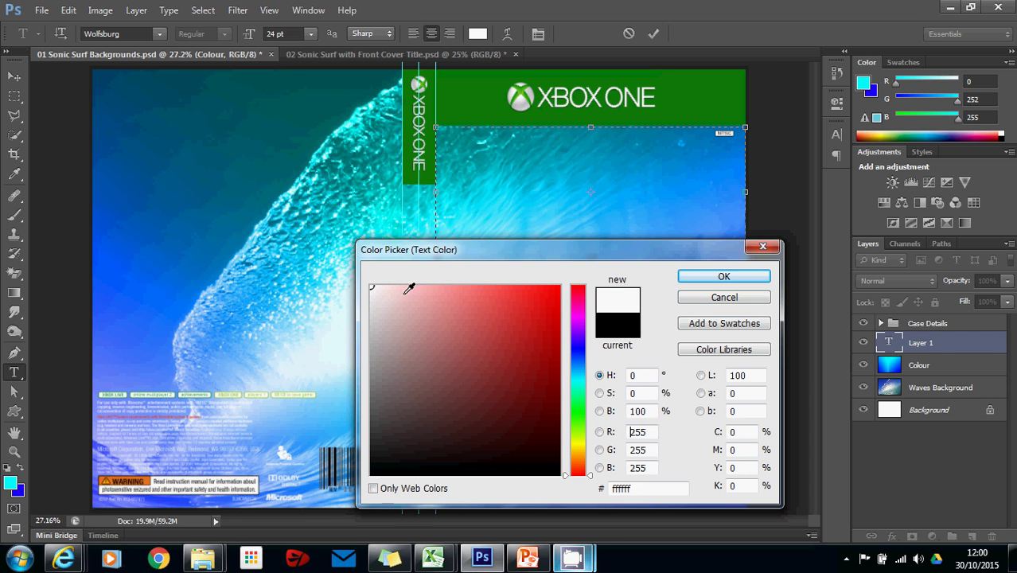
left_click(572, 480)
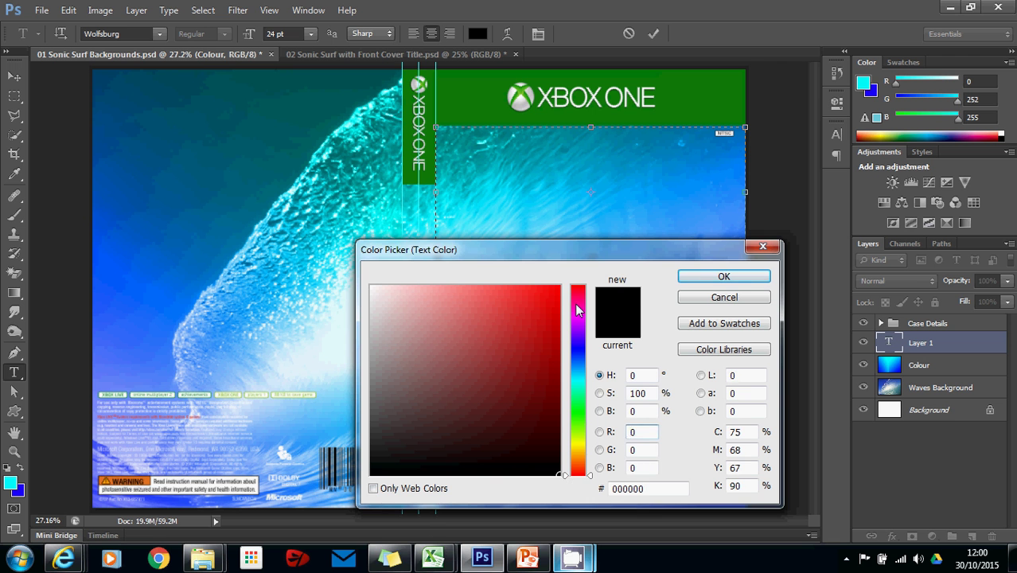
left_click(724, 277)
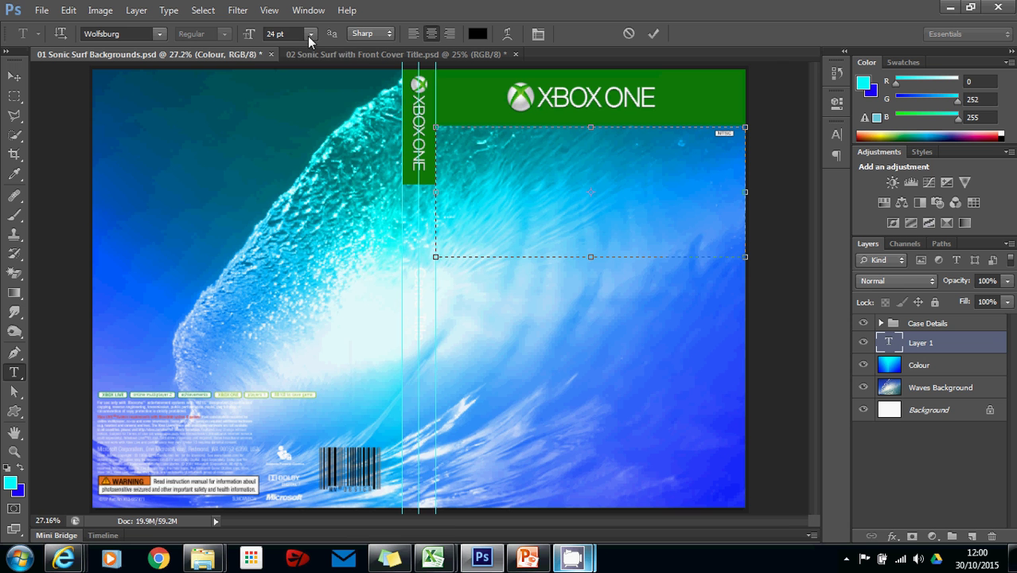
left_click(309, 35)
left_click(310, 35)
left_click(126, 36)
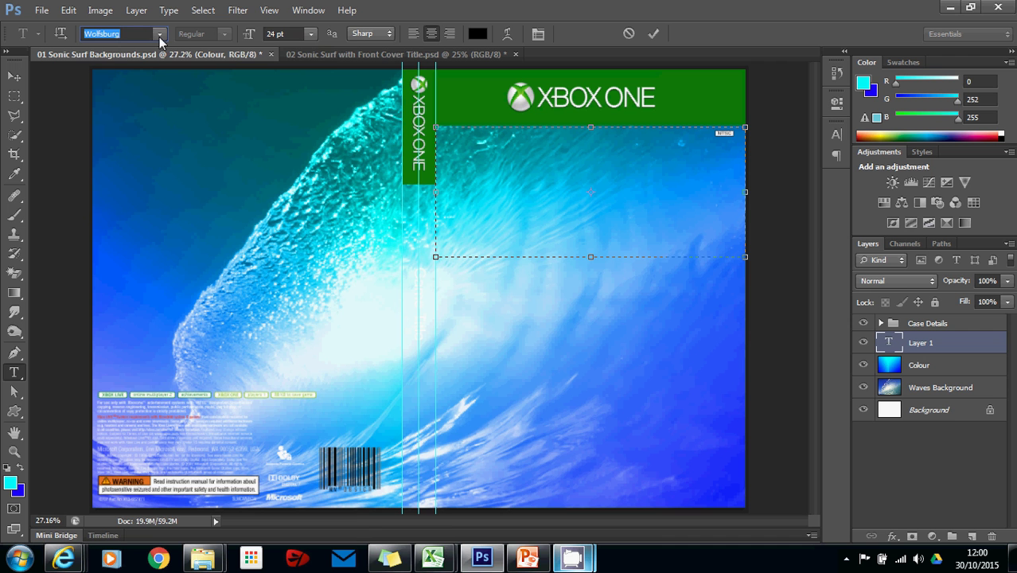
left_click(160, 38)
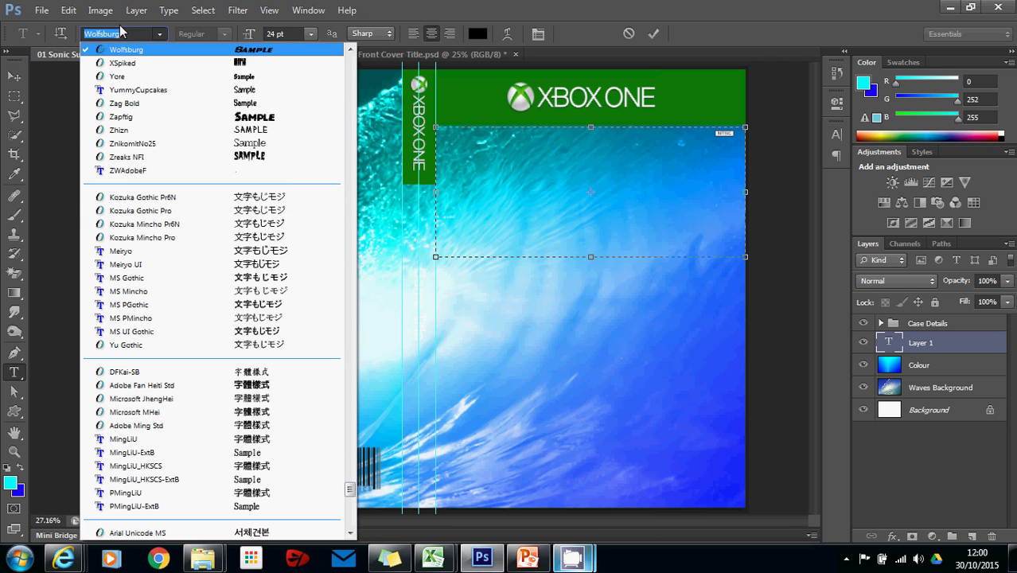
type("Wa")
key("BackSpace")
key("BackSpace")
type("o")
key("Return")
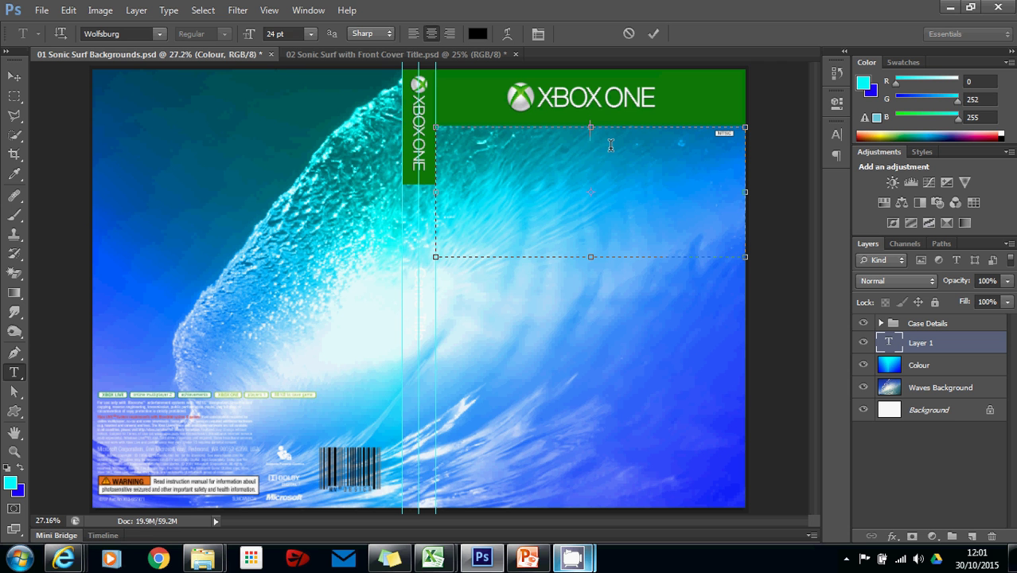
Type 'SONIC SURF', break it onto two lines before SURF, and select all the text
type("SONIC SURF")
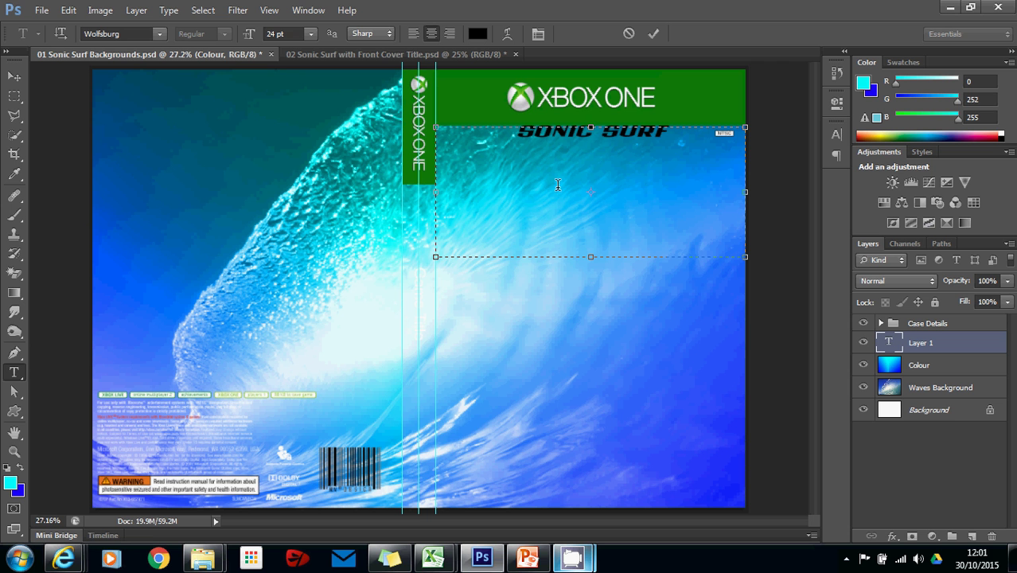
left_click(603, 134)
key("Return")
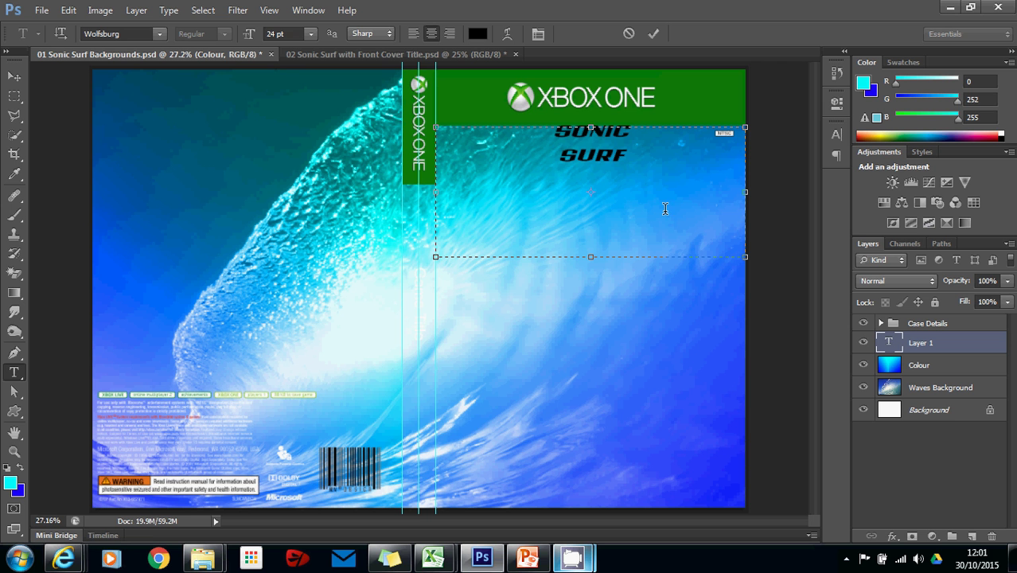
left_click_drag(638, 157, 554, 129)
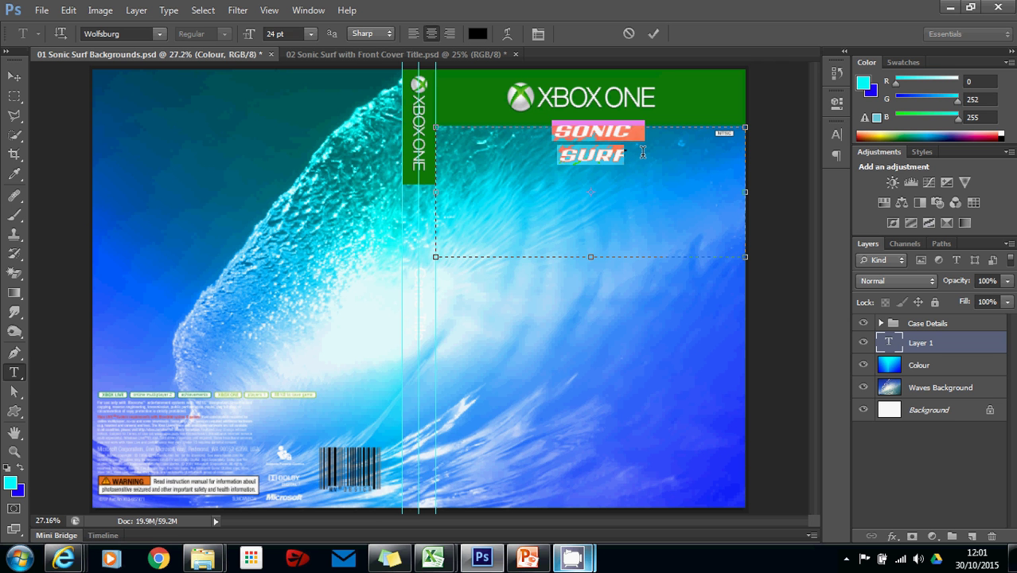
Try 36, 72 and 60 pt font sizes on the SONIC SURF title
left_click(311, 33)
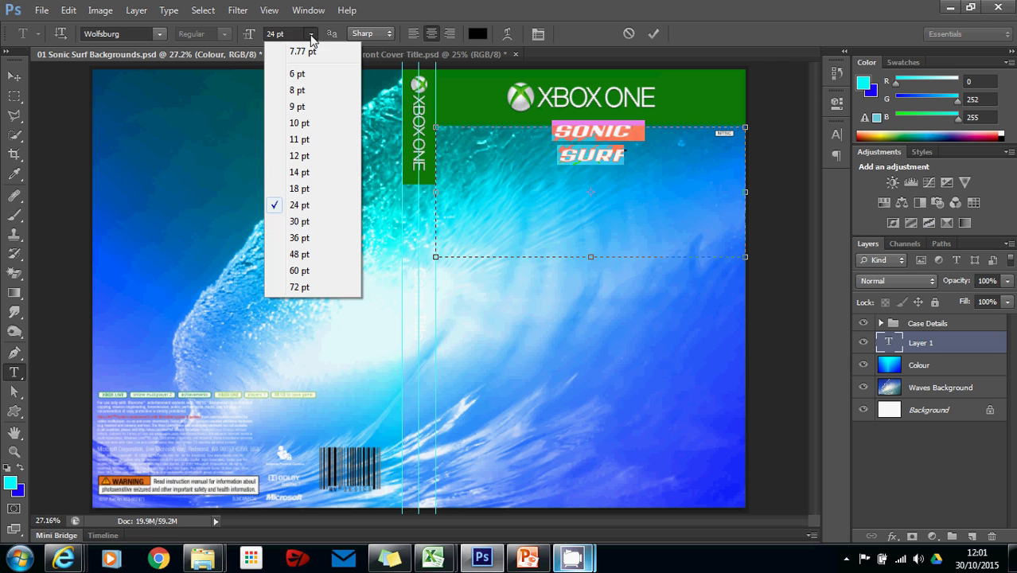
left_click(315, 239)
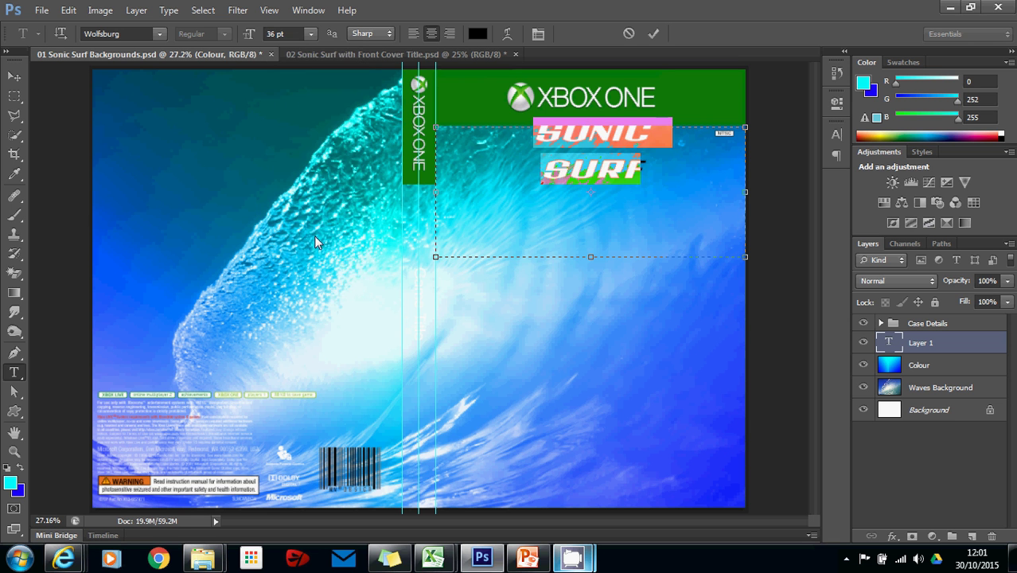
left_click(309, 35)
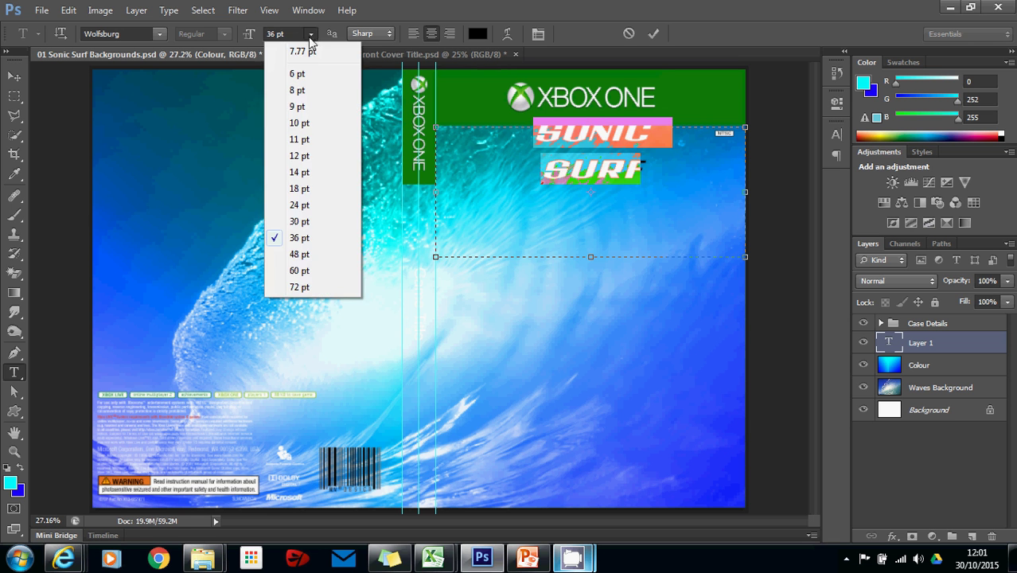
left_click(303, 292)
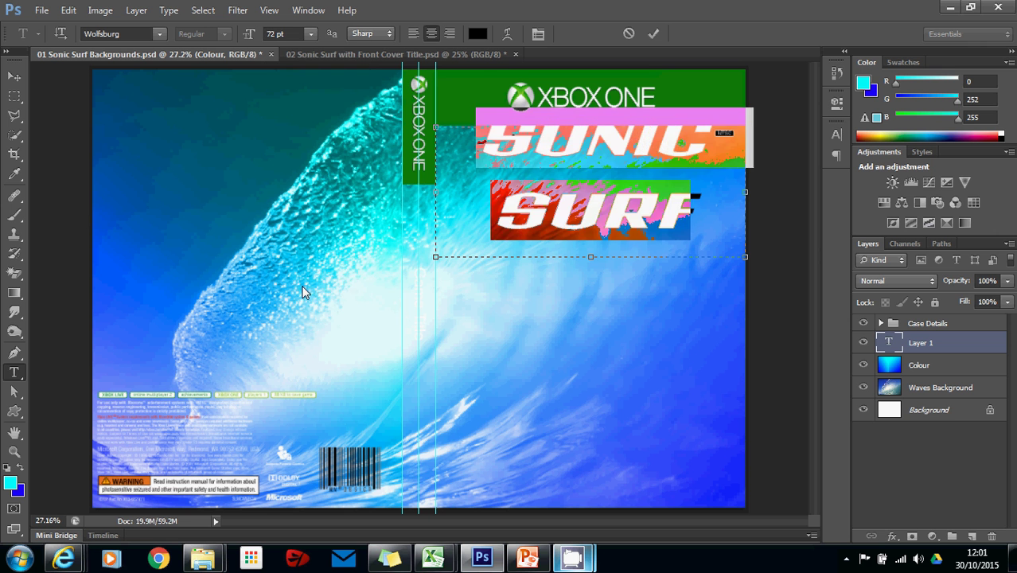
left_click(583, 131)
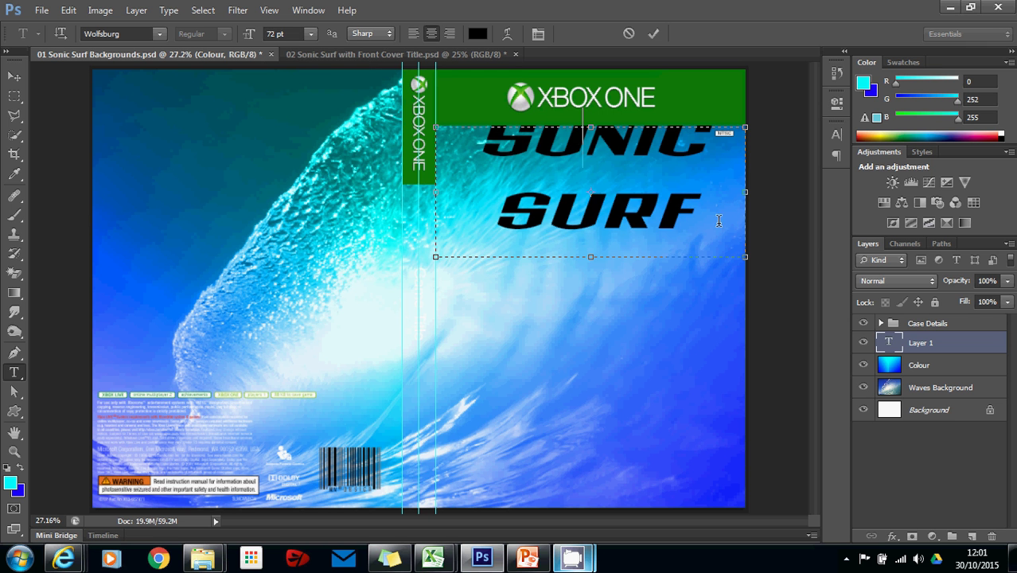
left_click_drag(714, 215, 465, 161)
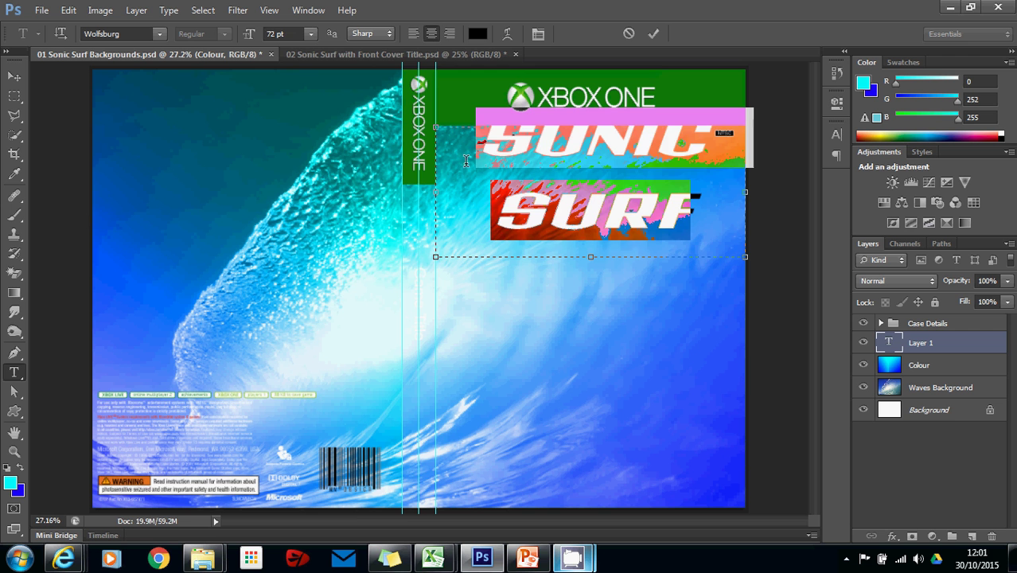
left_click(310, 34)
left_click(317, 272)
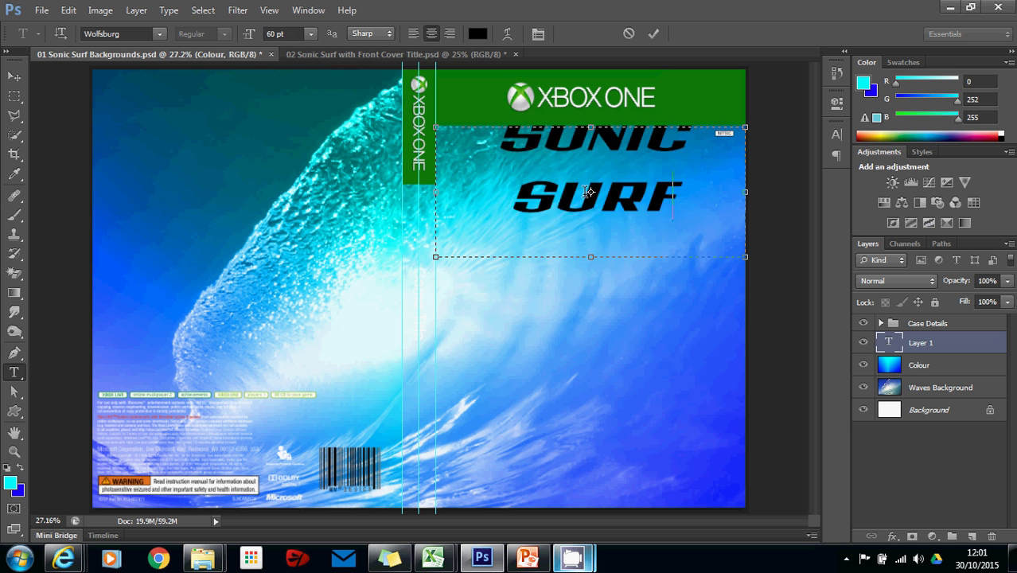
Set the title's font size to 55 pt
left_click(293, 33)
left_click(293, 33)
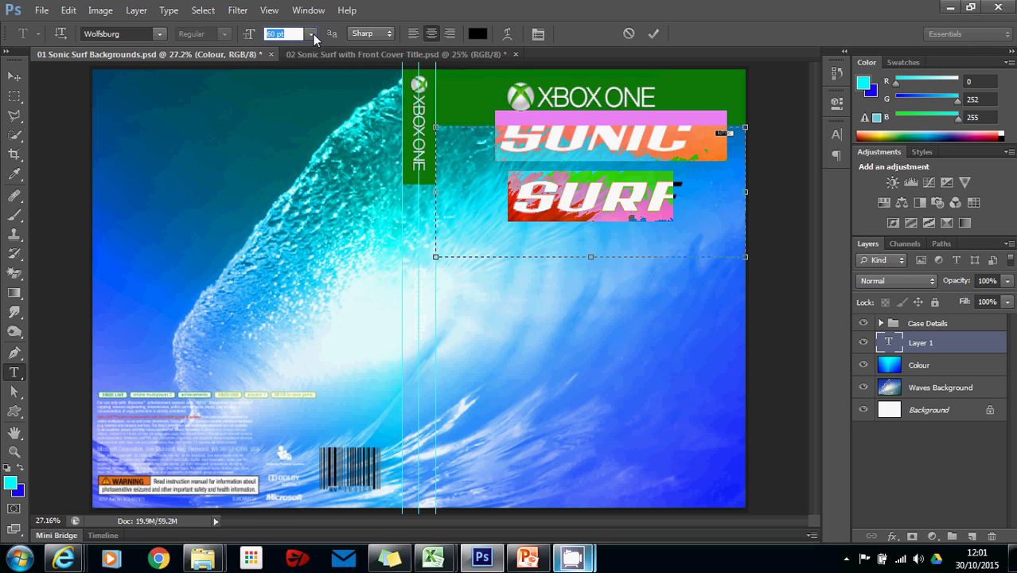
type("55")
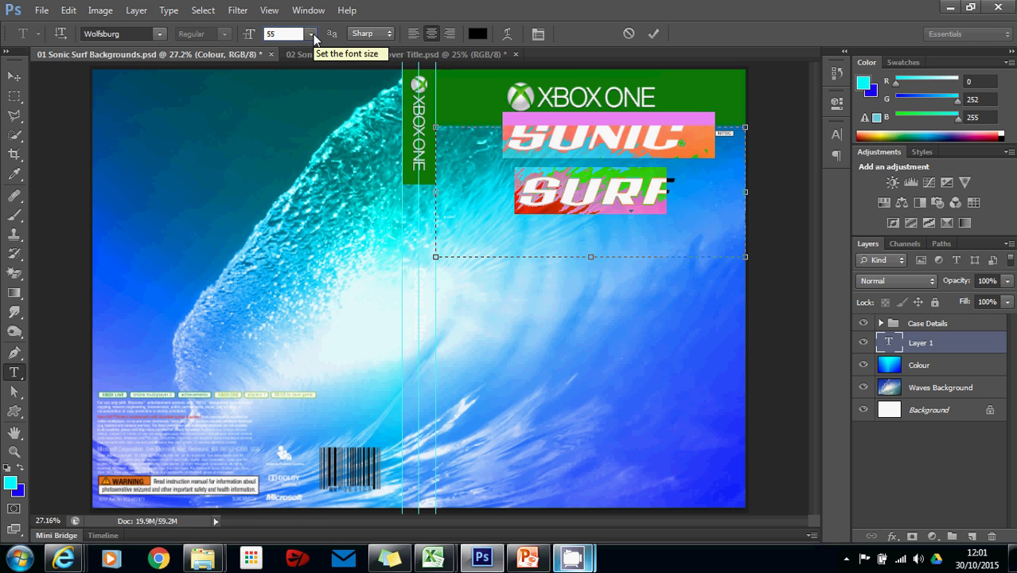
key("Return")
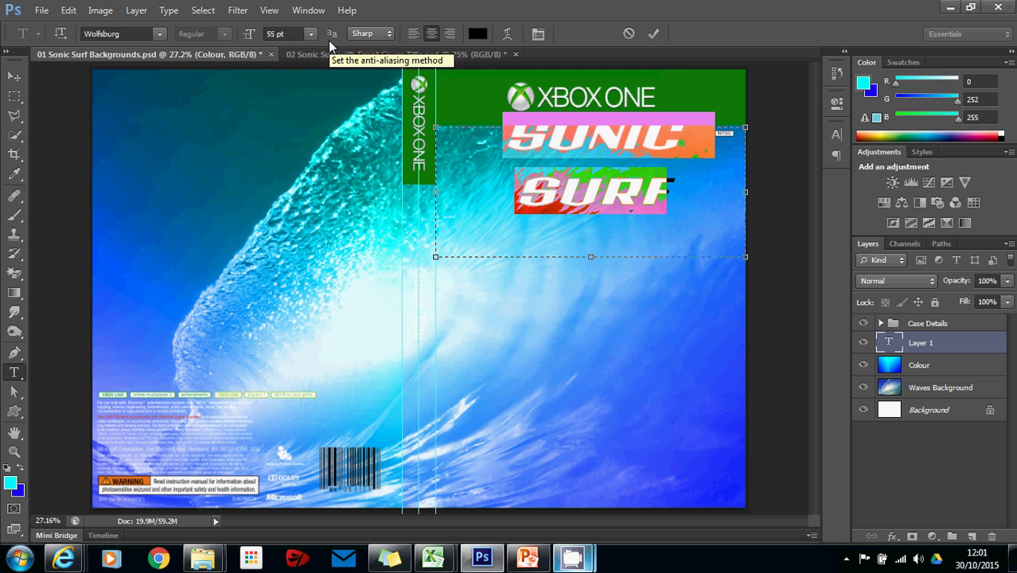
left_click(644, 197)
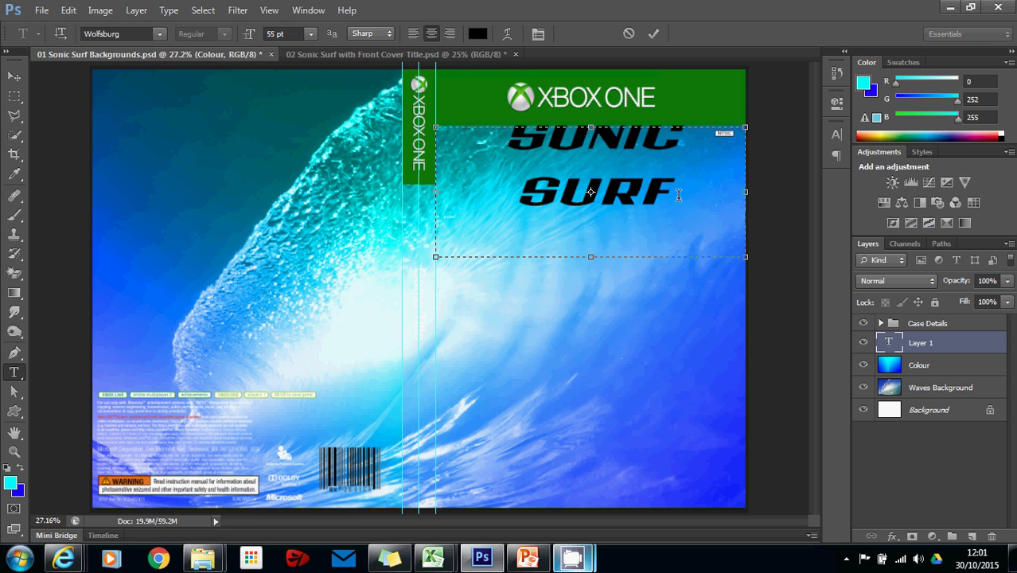
left_click(669, 195)
Add a line break before SONIC and resize the text box so both lines fit
left_click(509, 139)
key("Return")
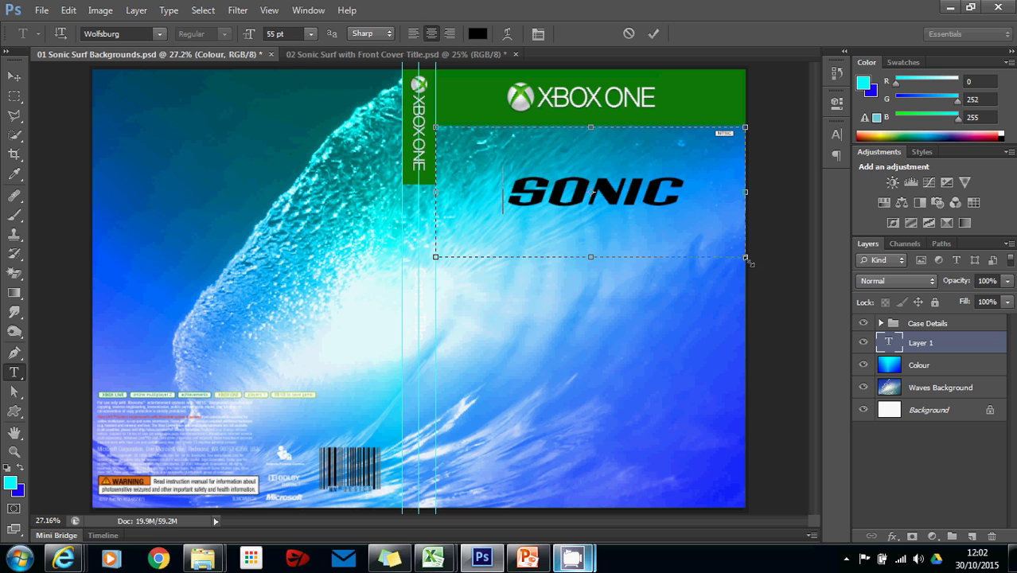
left_click_drag(745, 257, 746, 307)
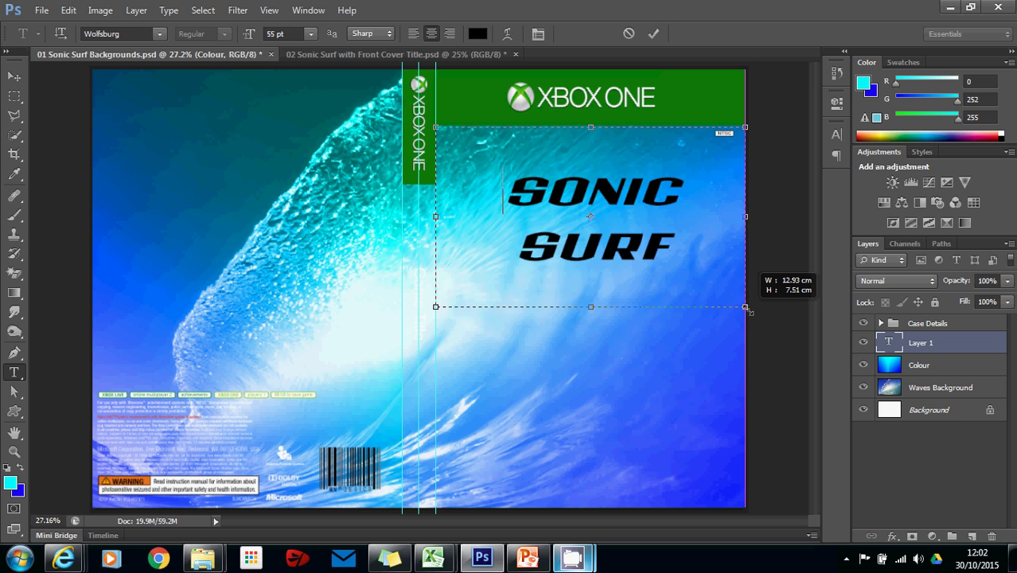
left_click_drag(746, 309, 746, 253)
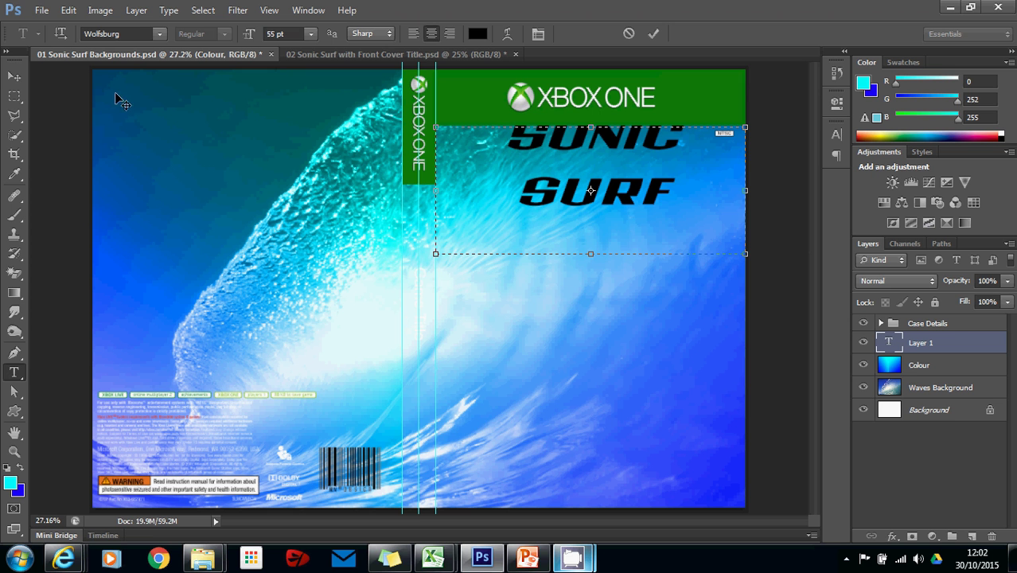
Commit the text and nudge the title layer down below the banner
left_click(12, 77)
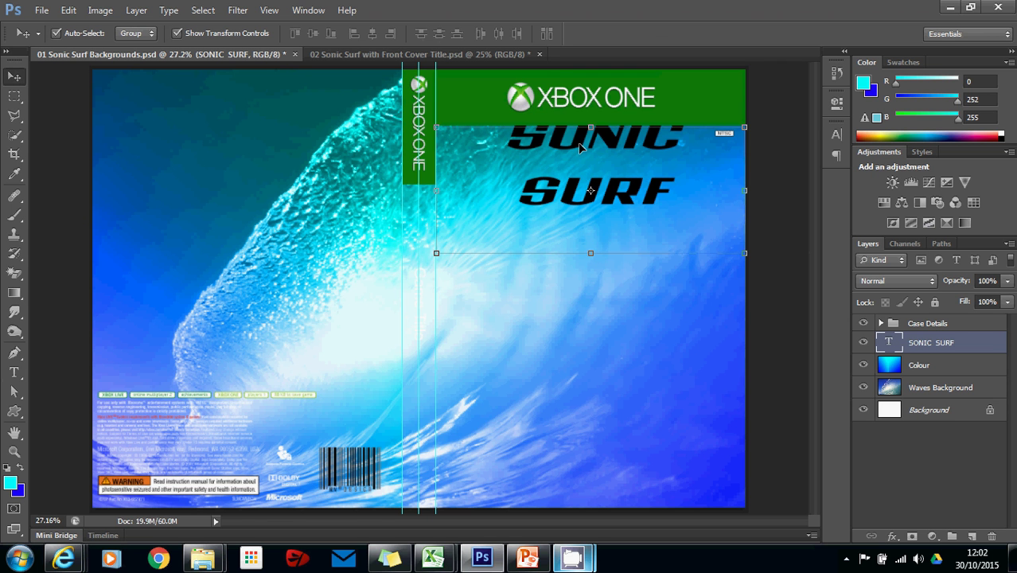
key("shift+Down")
key("shift+Down")
key("shift+Down")
key("shift+Down")
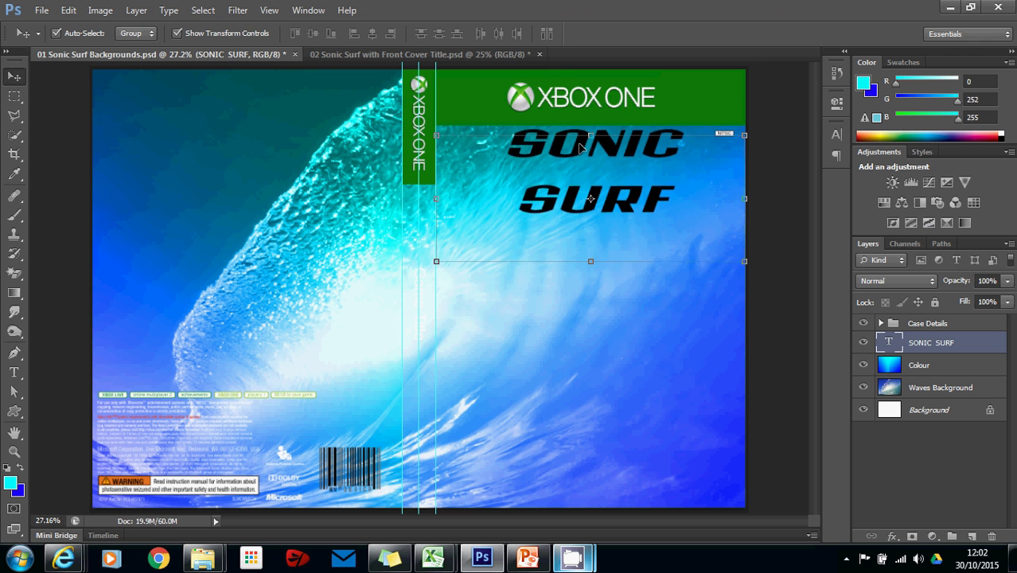
key("shift+Down")
key("shift+Down")
key("shift+Down")
key("shift+Down")
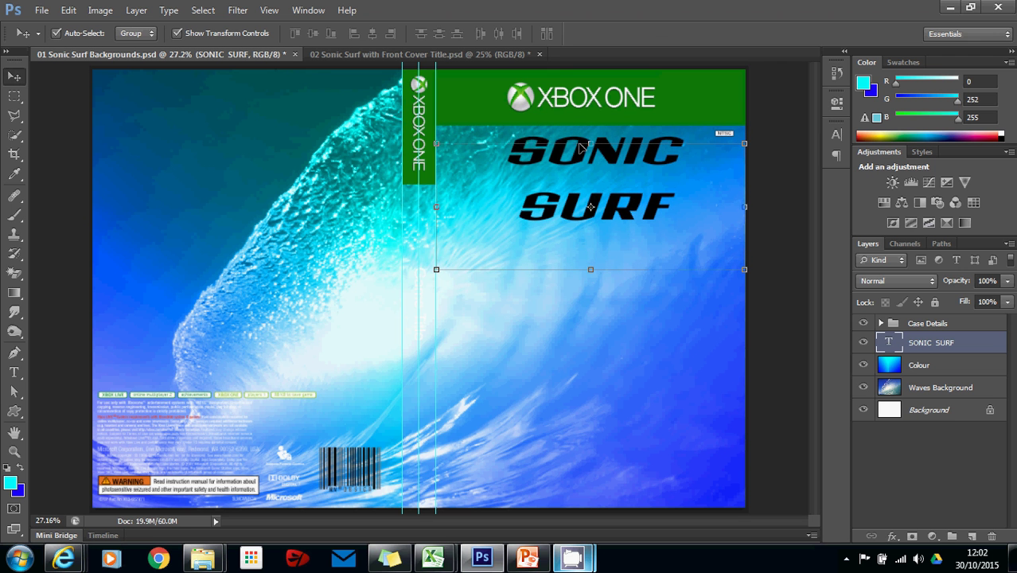
key("shift+Down")
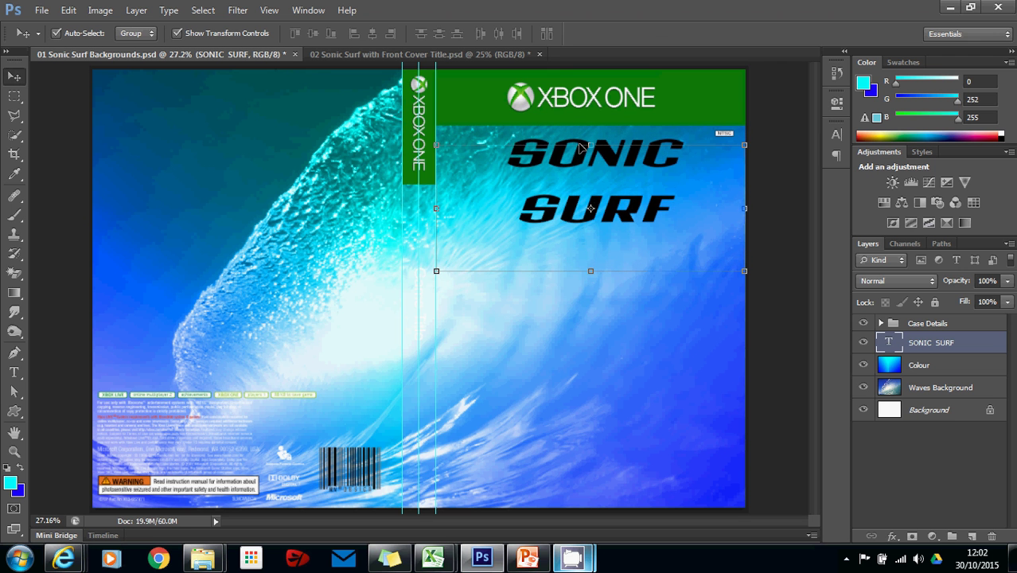
double_click(888, 348)
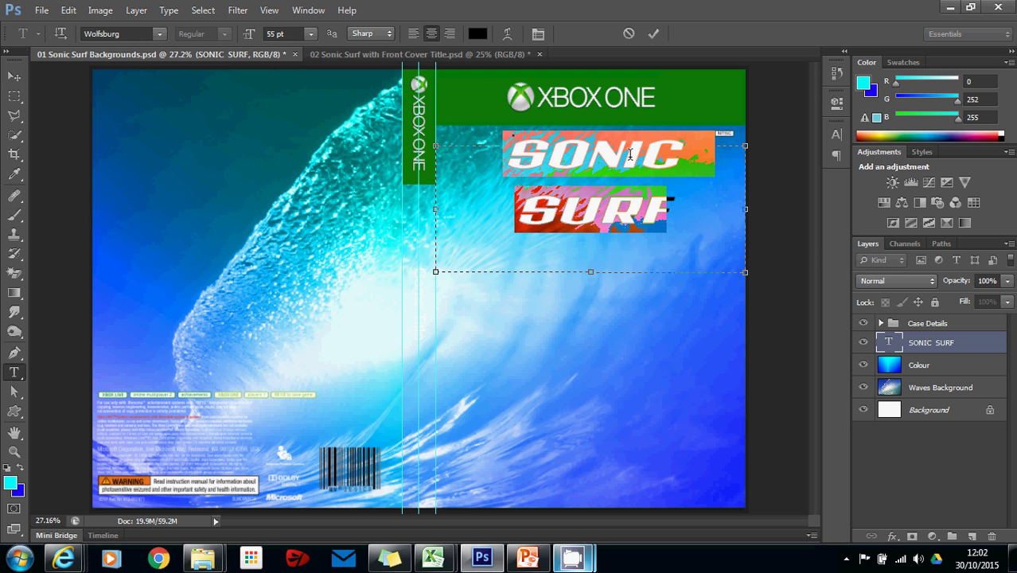
left_click(413, 35)
left_click(426, 37)
left_click(448, 35)
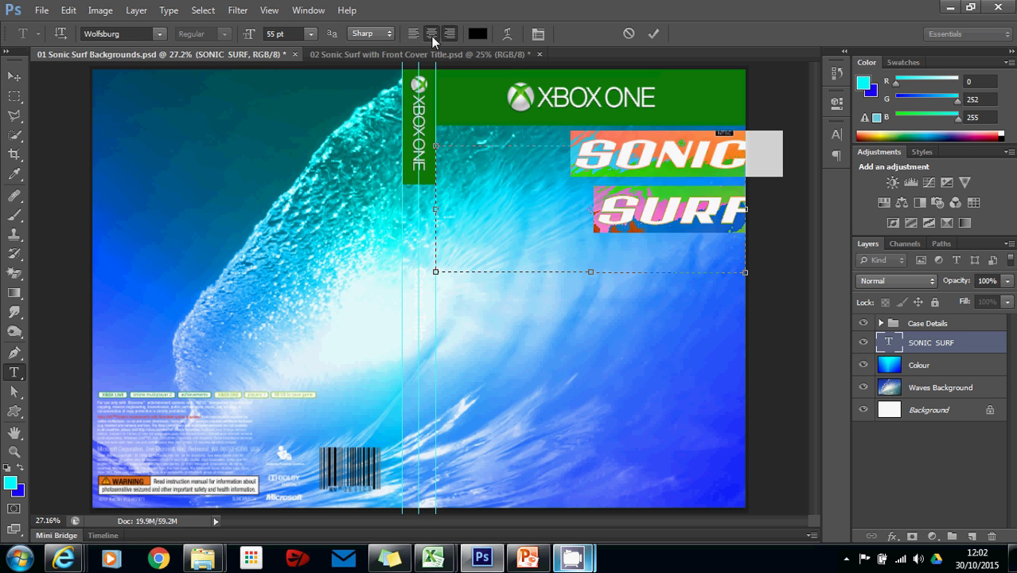
left_click(431, 36)
left_click(591, 167)
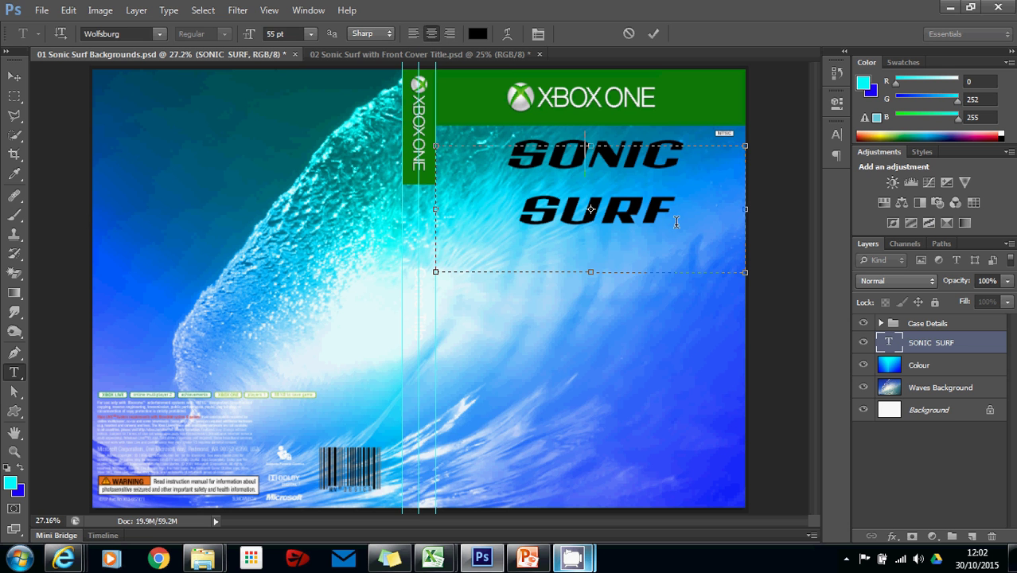
left_click(677, 222)
left_click(14, 76)
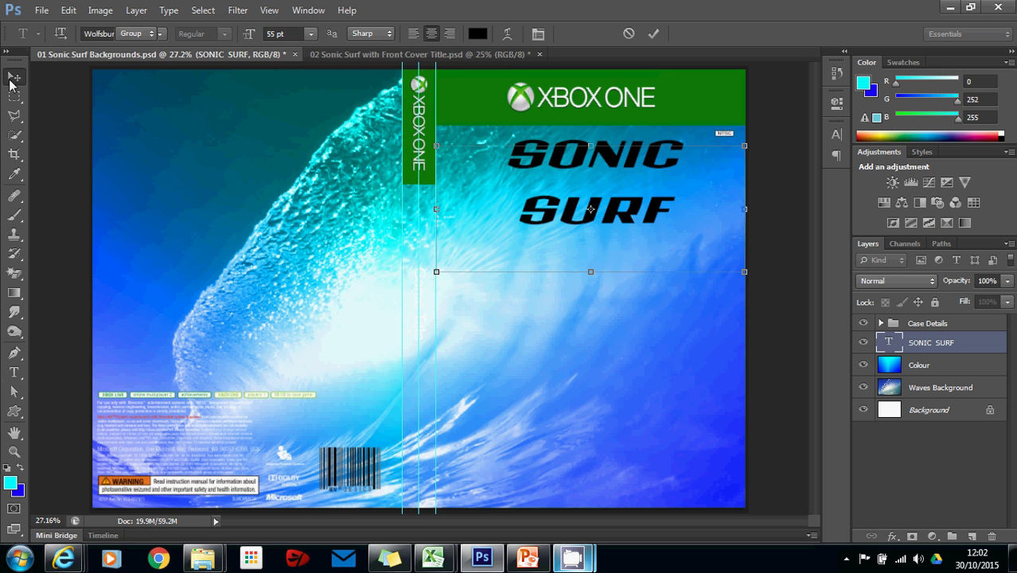